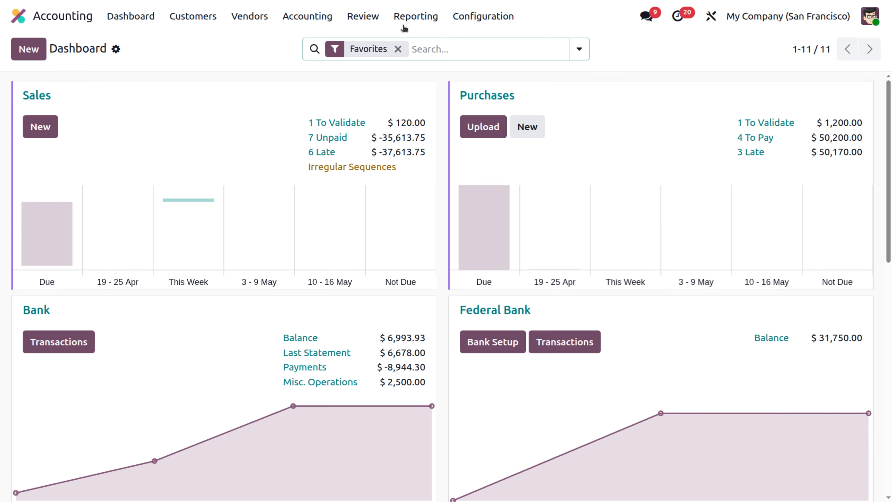
Open the Vehicle asset model from the accounting configuration to examine its depreciation method and accounts.
{"action": "left_click", "coordinate": [371, 18]}
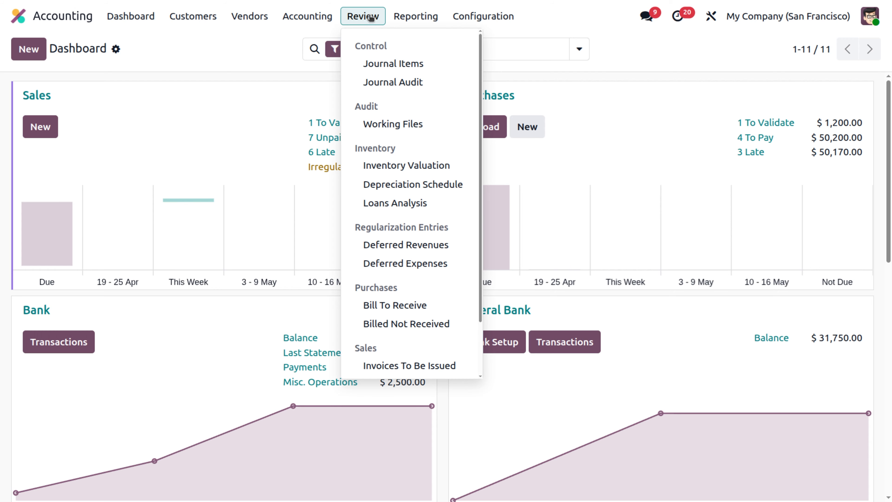
{"action": "left_click", "coordinate": [502, 17]}
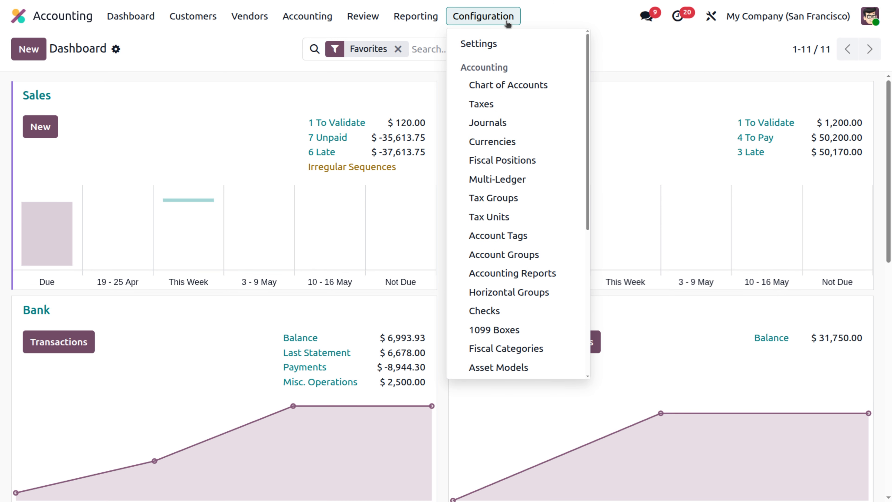
{"action": "scroll", "coordinate": [526, 257], "scroll_direction": "down", "scroll_amount": 5}
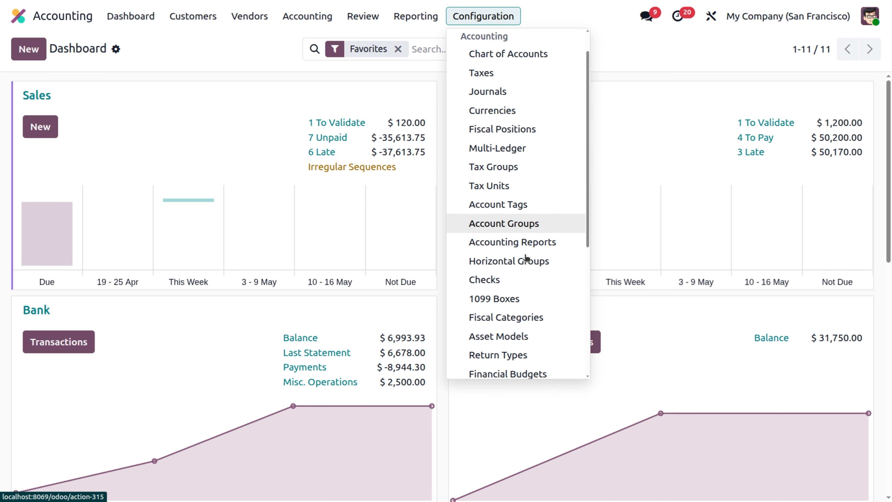
{"action": "scroll", "coordinate": [526, 257], "scroll_direction": "down", "scroll_amount": 3}
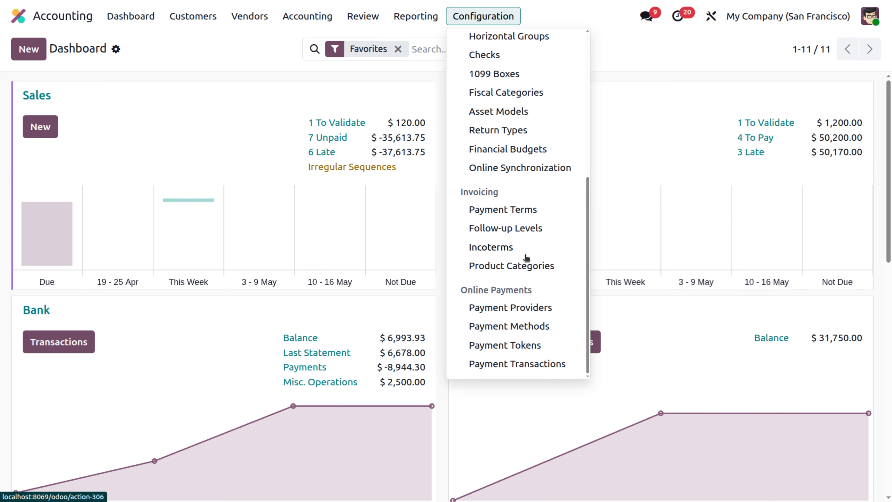
{"action": "scroll", "coordinate": [526, 258], "scroll_direction": "up", "scroll_amount": 3}
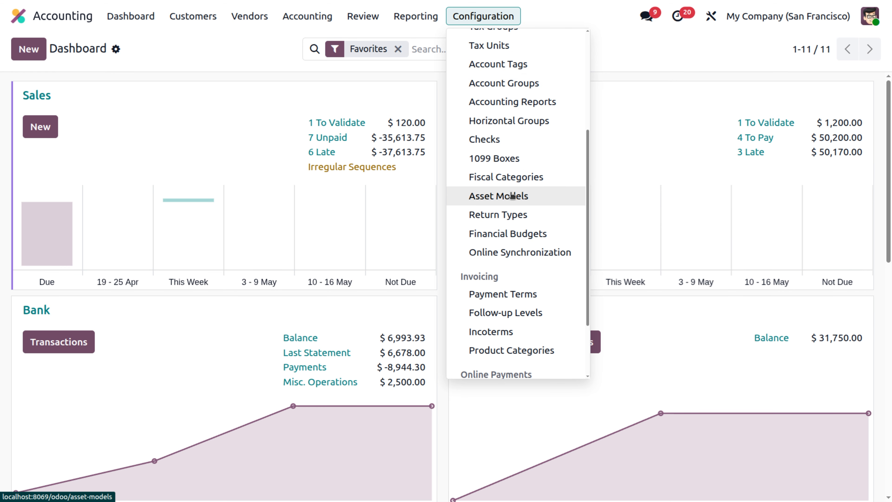
{"action": "scroll", "coordinate": [513, 192], "scroll_direction": "up", "scroll_amount": 5}
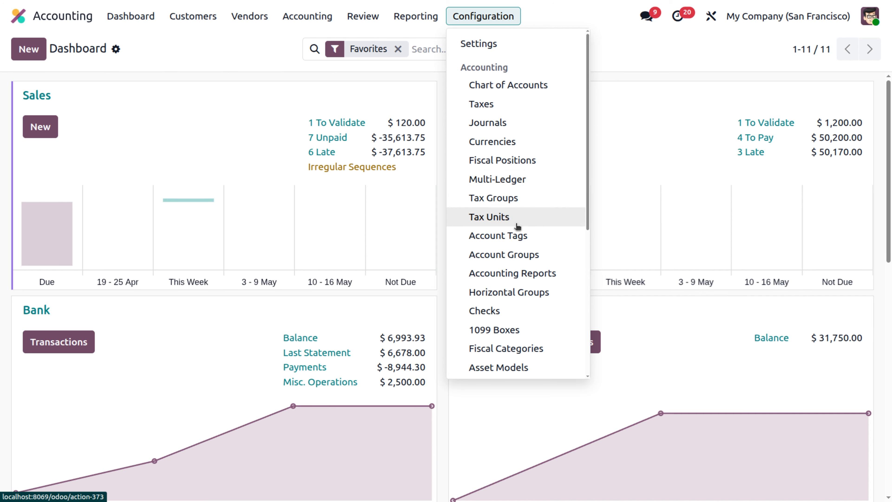
{"action": "scroll", "coordinate": [517, 226], "scroll_direction": "down", "scroll_amount": 4}
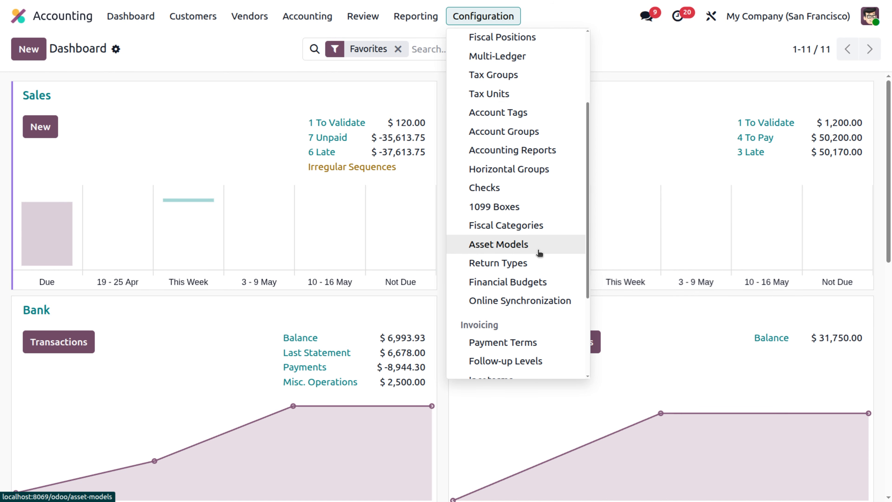
{"action": "left_click", "coordinate": [539, 250]}
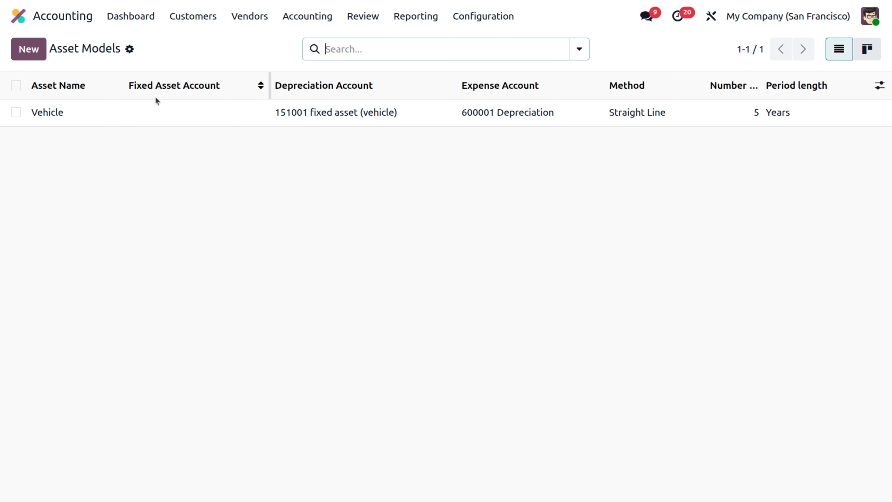
{"action": "left_click", "coordinate": [136, 121]}
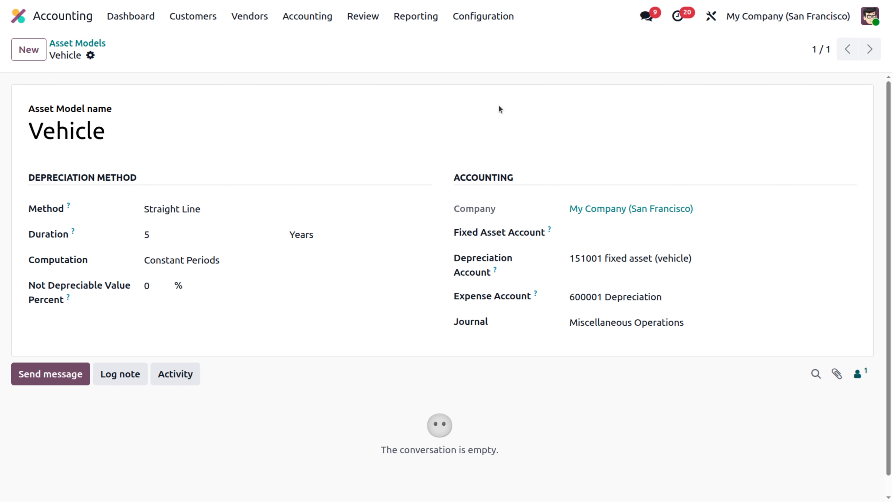
Open the swift(maruti suzuki) asset from the Assets list and examine its values, depreciation method and accounting settings.
{"action": "left_click", "coordinate": [309, 22]}
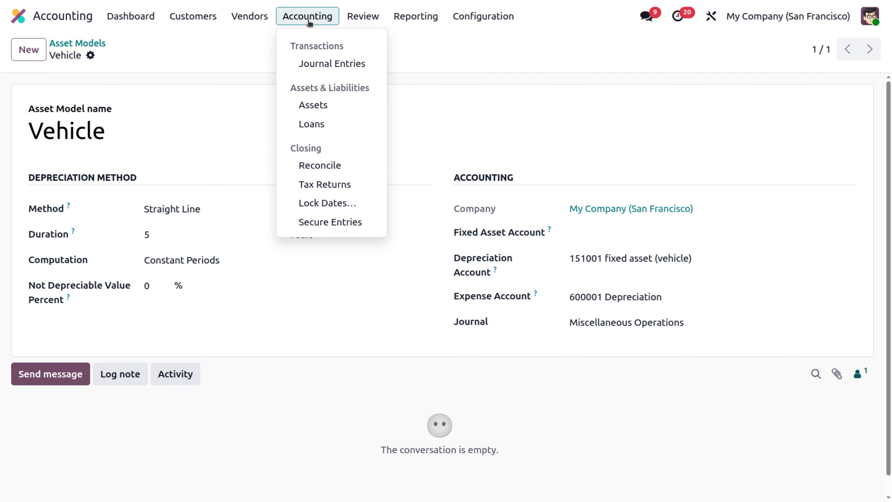
{"action": "left_click", "coordinate": [318, 104]}
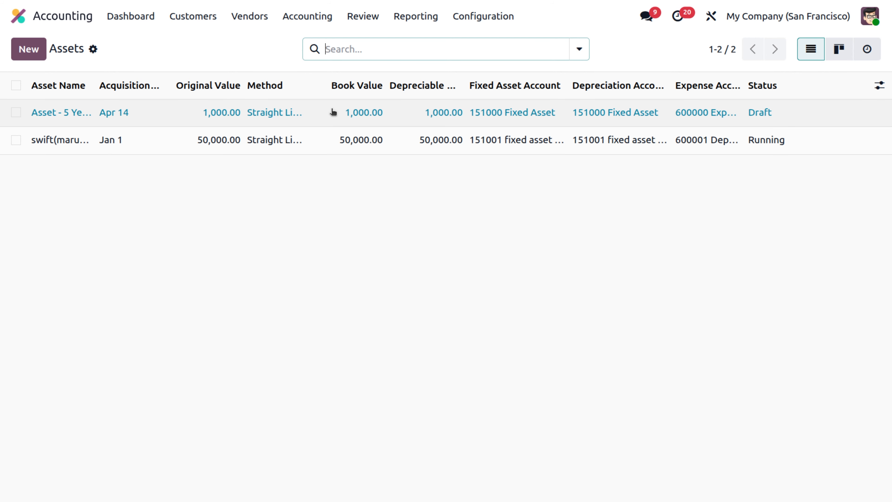
{"action": "left_click", "coordinate": [295, 148]}
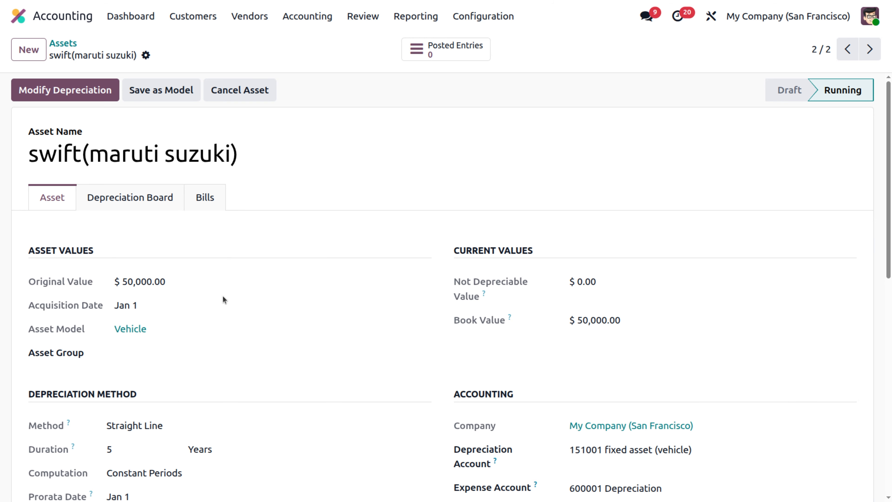
{"action": "scroll", "coordinate": [140, 313], "scroll_direction": "down", "scroll_amount": 2}
{"action": "scroll", "coordinate": [140, 313], "scroll_direction": "down", "scroll_amount": 1}
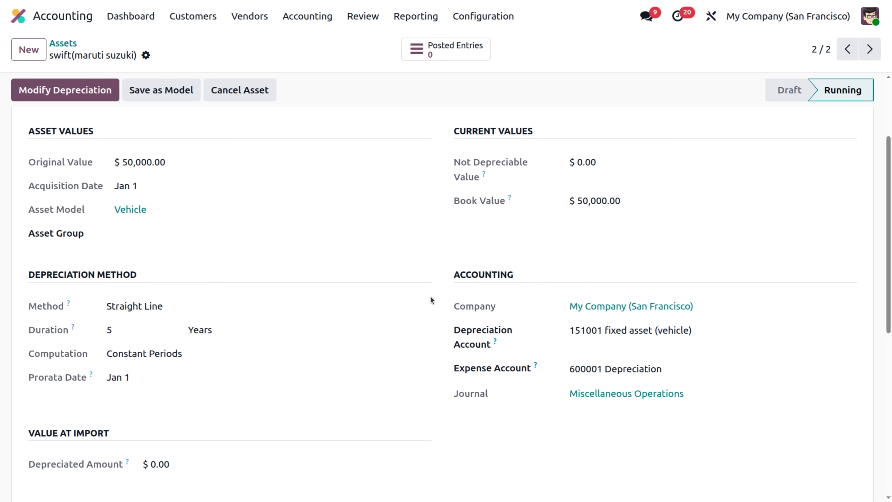
{"action": "scroll", "coordinate": [338, 324], "scroll_direction": "down", "scroll_amount": 3}
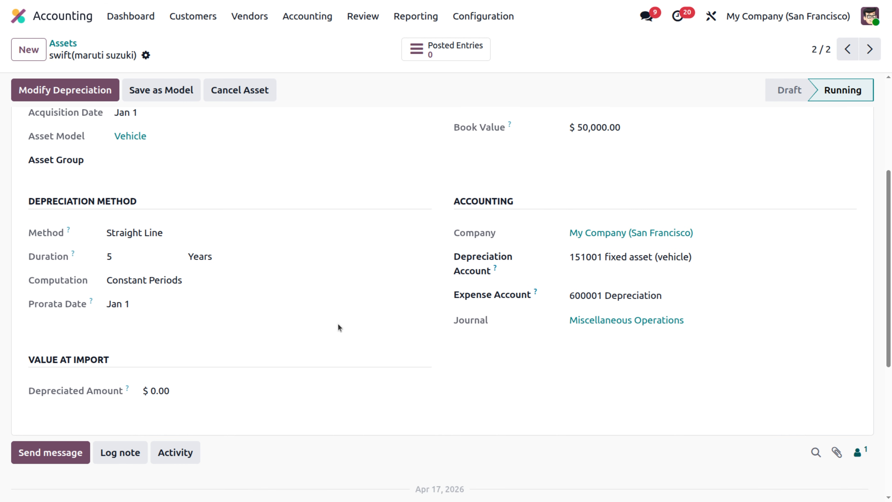
{"action": "scroll", "coordinate": [338, 324], "scroll_direction": "up", "scroll_amount": 4}
{"action": "scroll", "coordinate": [338, 324], "scroll_direction": "up", "scroll_amount": 1}
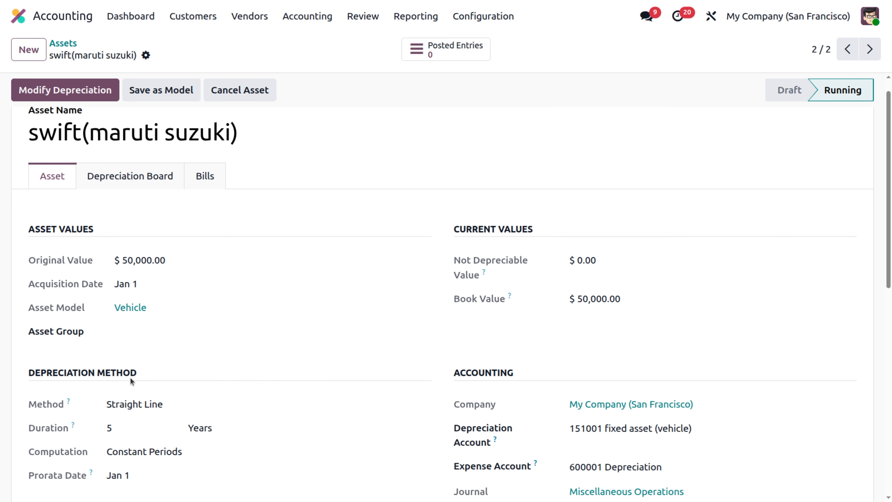
{"action": "scroll", "coordinate": [131, 378], "scroll_direction": "down", "scroll_amount": 2}
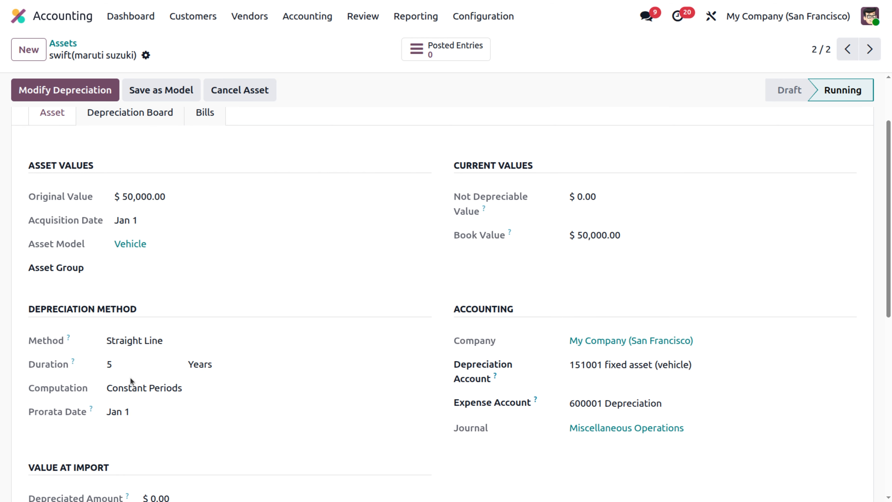
View the asset model linked to the swift(maruti suzuki) asset and return to the asset form.
{"action": "left_click", "coordinate": [161, 248]}
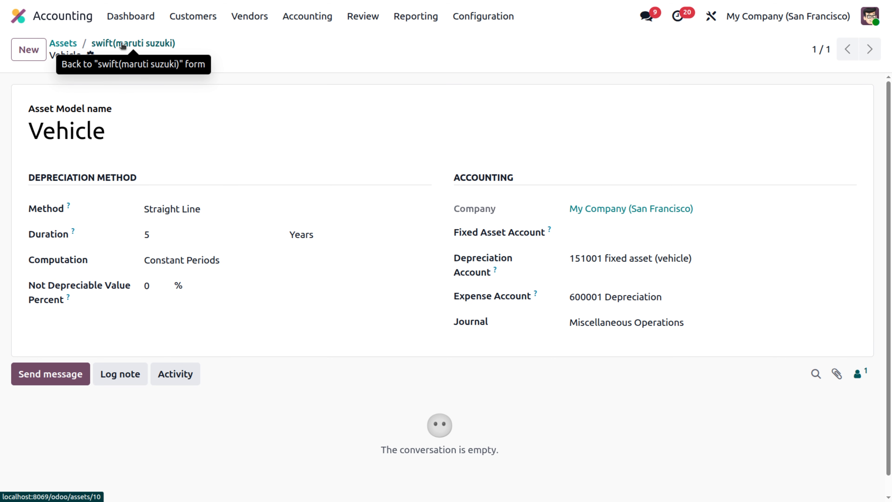
{"action": "left_click", "coordinate": [121, 43]}
{"action": "scroll", "coordinate": [168, 147], "scroll_direction": "up", "scroll_amount": 2}
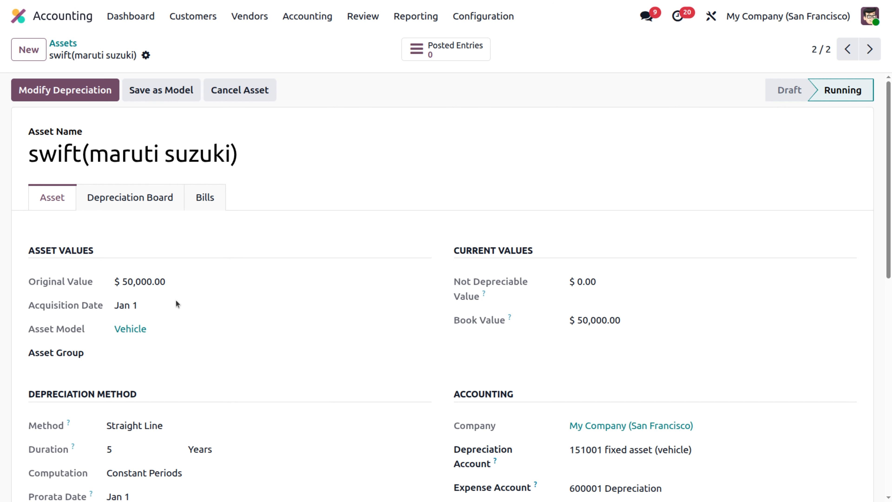
Review the asset's accounting details and its Depreciation Board, ending back on the main asset details.
{"action": "scroll", "coordinate": [108, 444], "scroll_direction": "down", "scroll_amount": 4}
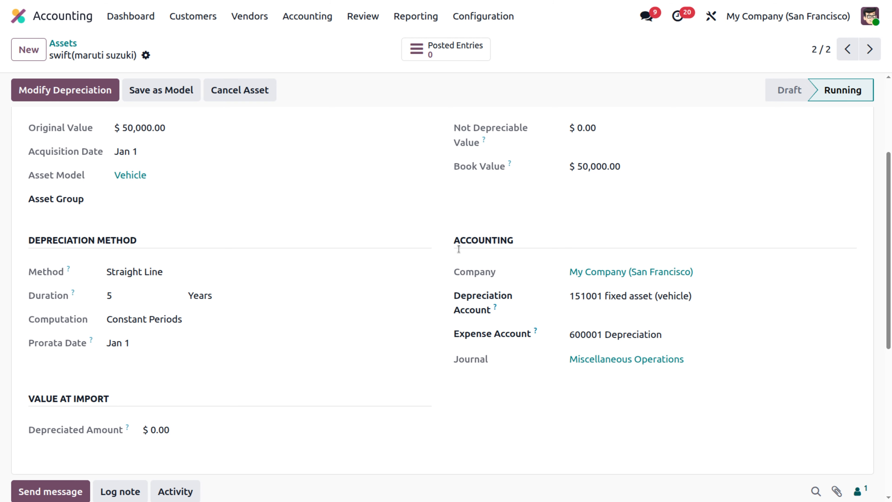
{"action": "scroll", "coordinate": [119, 268], "scroll_direction": "up", "scroll_amount": 5}
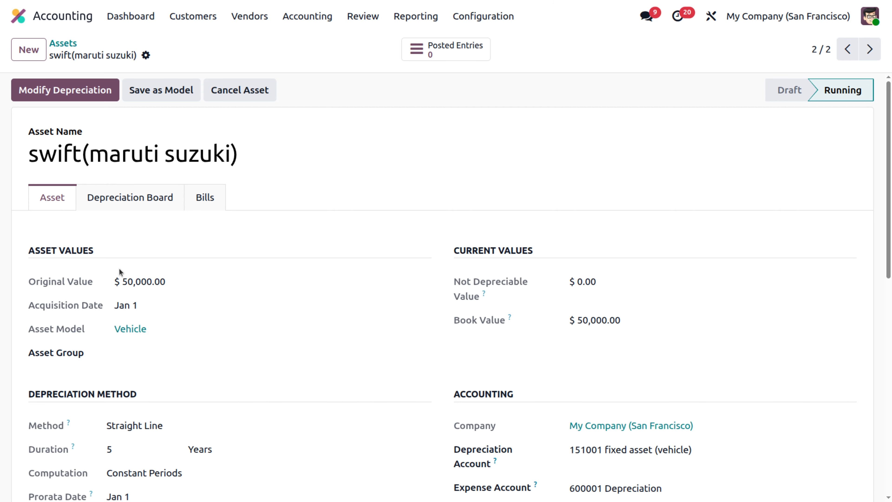
{"action": "left_click", "coordinate": [138, 199]}
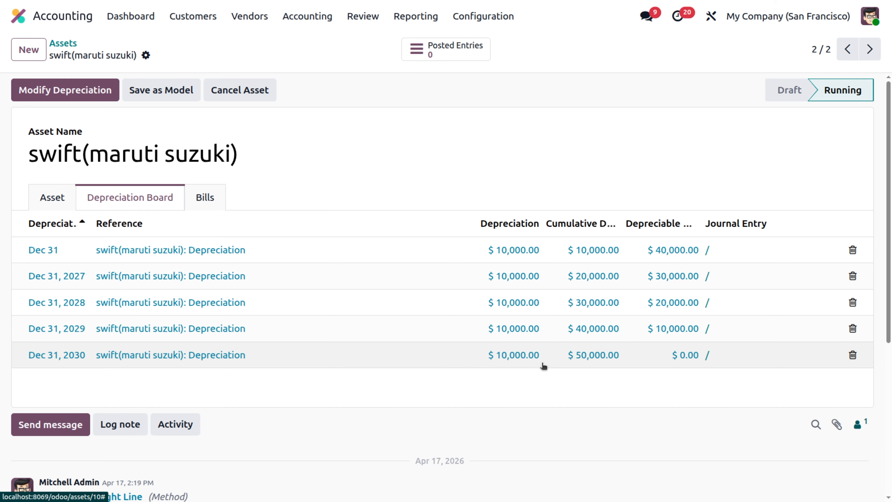
{"action": "left_click", "coordinate": [57, 200]}
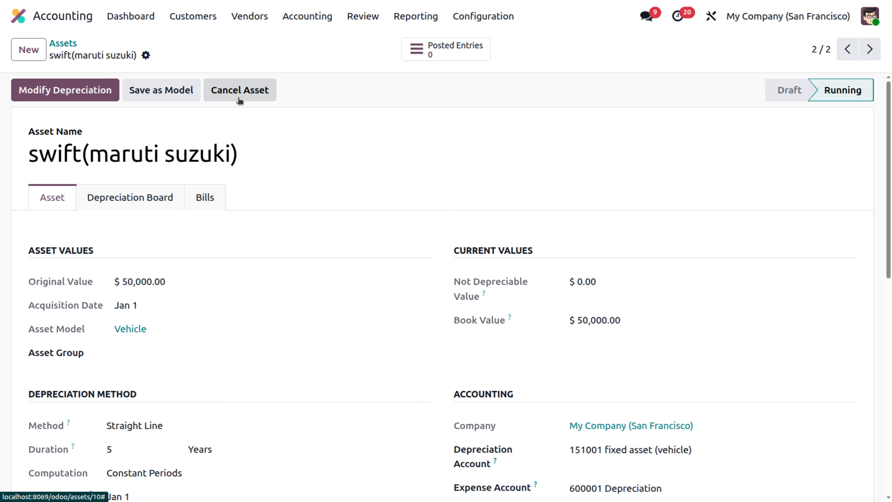
Open Modify Depreciation for the asset and compare the fields of the Pause, Re-evaluate, Sell and Dispose actions.
{"action": "left_click", "coordinate": [95, 90]}
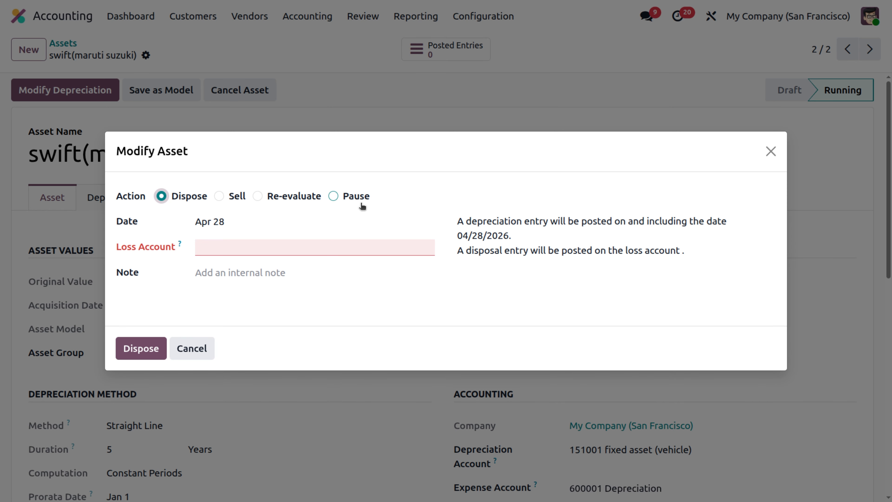
{"action": "left_click", "coordinate": [334, 196]}
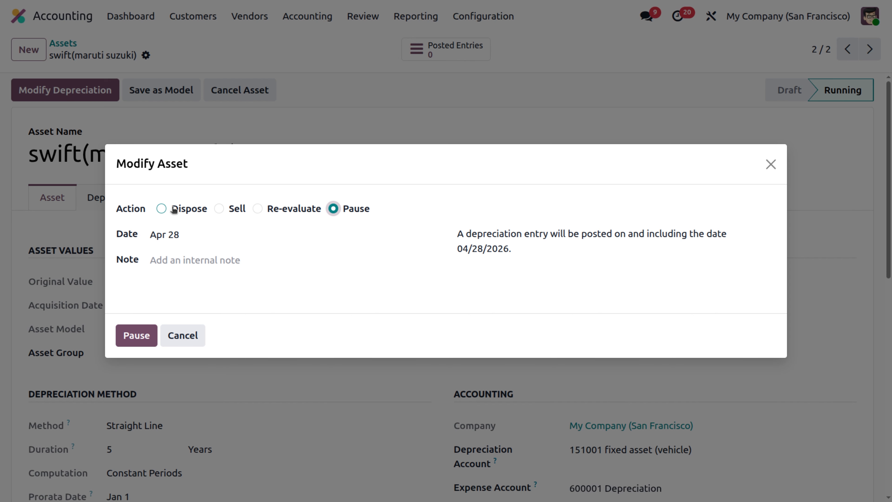
{"action": "left_click", "coordinate": [257, 209]}
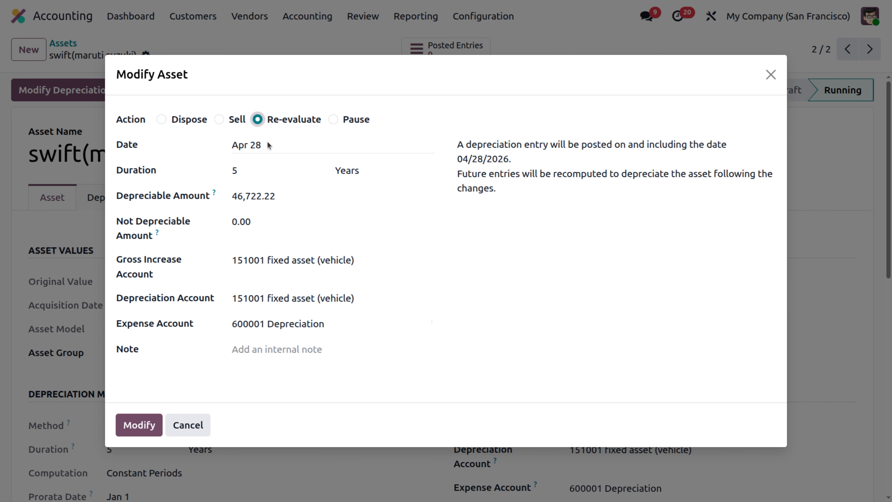
{"action": "left_click", "coordinate": [219, 119]}
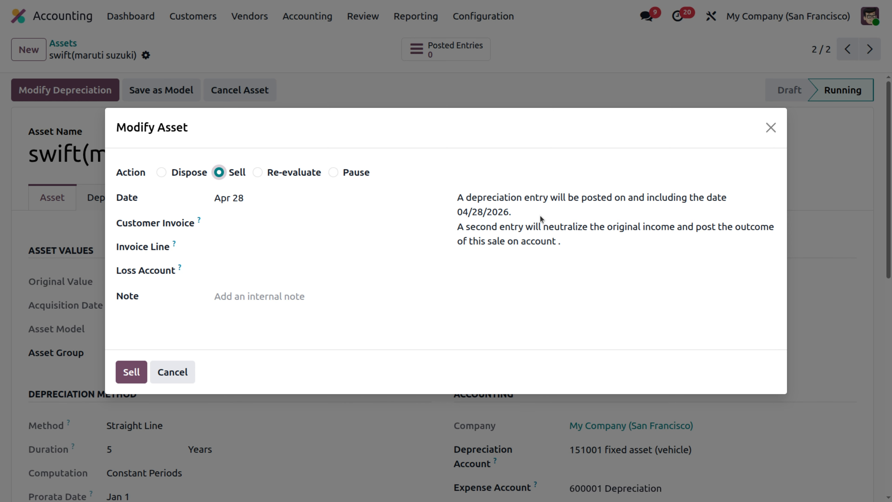
{"action": "left_click", "coordinate": [161, 172]}
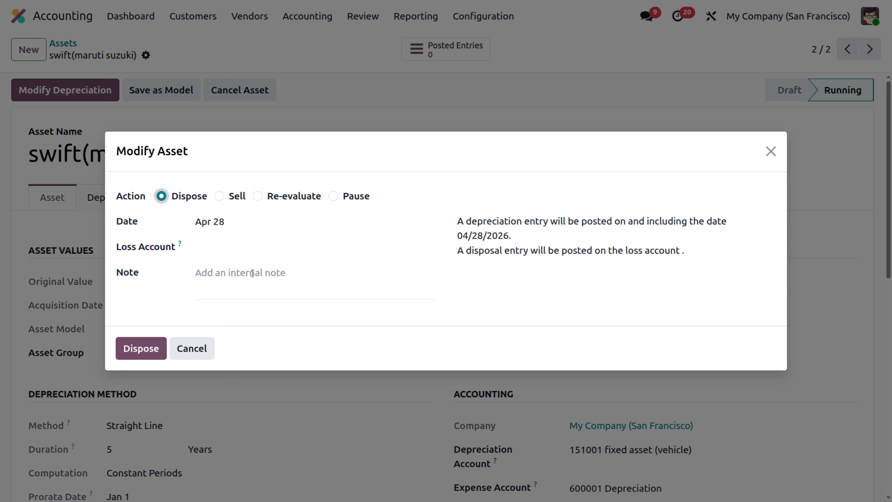
Choose the Sell action for the asset and start a new customer invoice from the Customer Invoice search.
{"action": "left_click", "coordinate": [219, 196]}
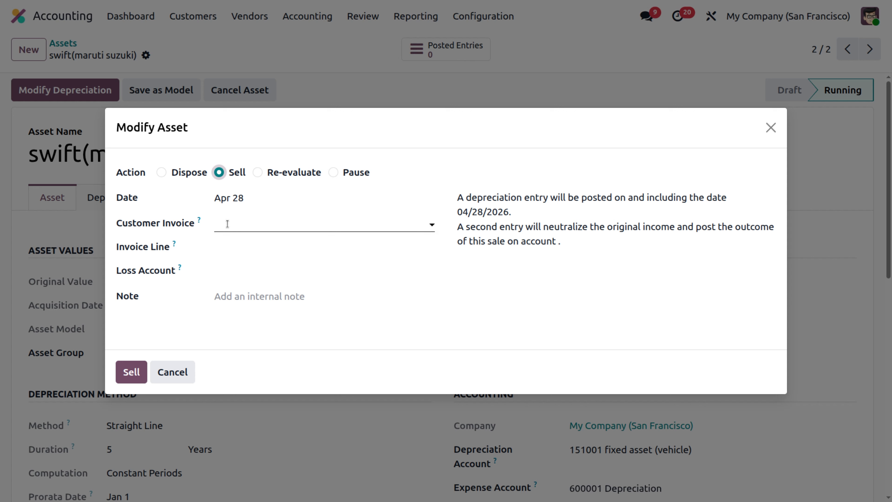
{"action": "mouse_move", "coordinate": [199, 221]}
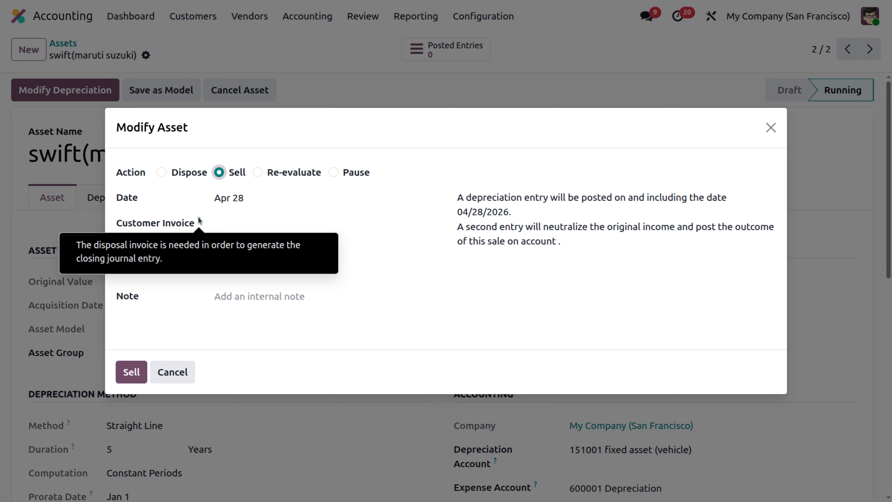
{"action": "left_click", "coordinate": [297, 224]}
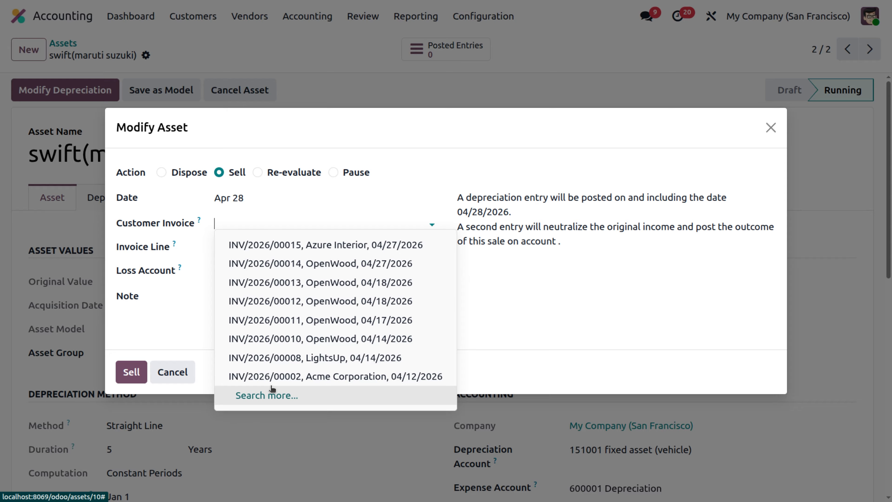
{"action": "left_click", "coordinate": [270, 394]}
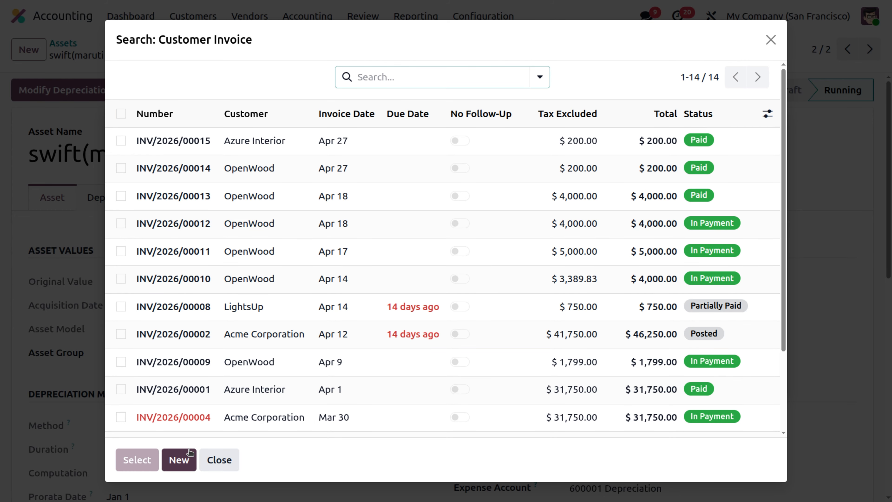
{"action": "left_click", "coordinate": [183, 463]}
{"action": "left_click", "coordinate": [183, 460]}
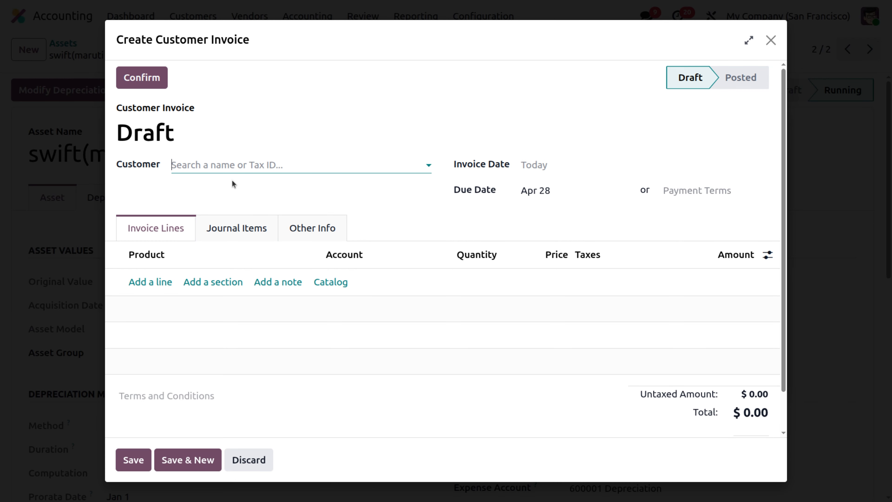
Set OpenWood as the invoice customer and add an invoice line with a new product named "sell fixed asset(swift)".
{"action": "left_click", "coordinate": [228, 164]}
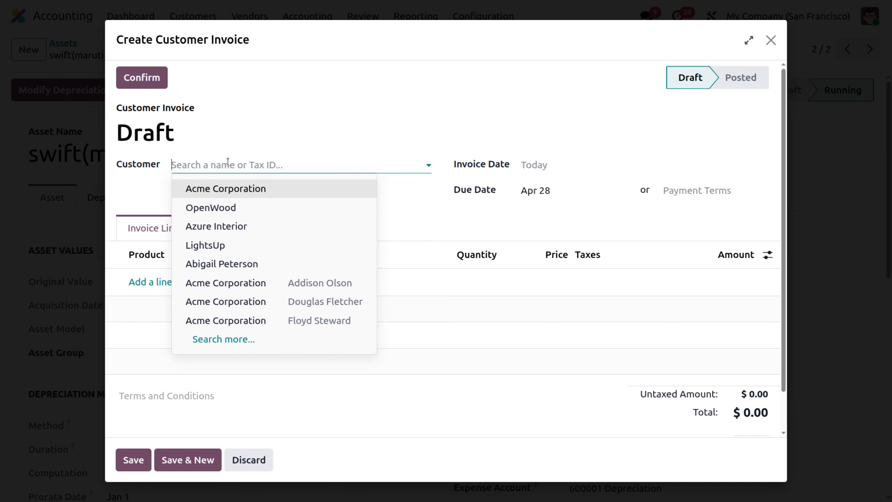
{"action": "left_click", "coordinate": [224, 212]}
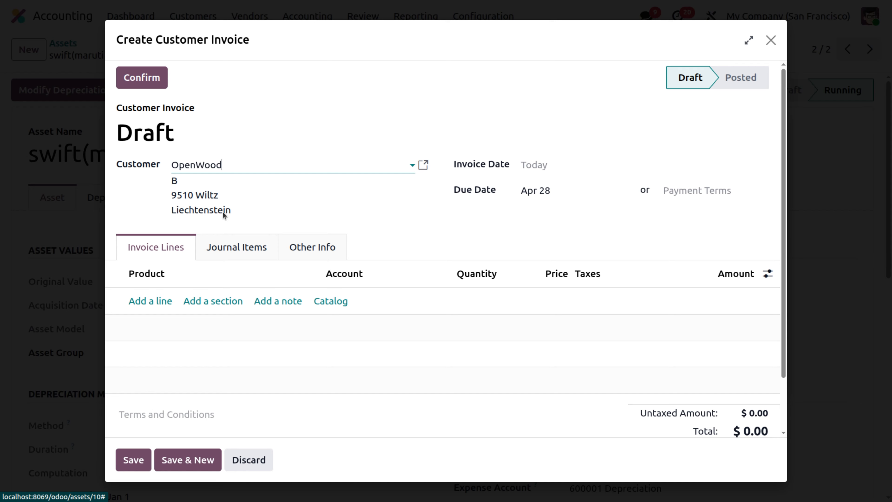
{"action": "left_click", "coordinate": [151, 305]}
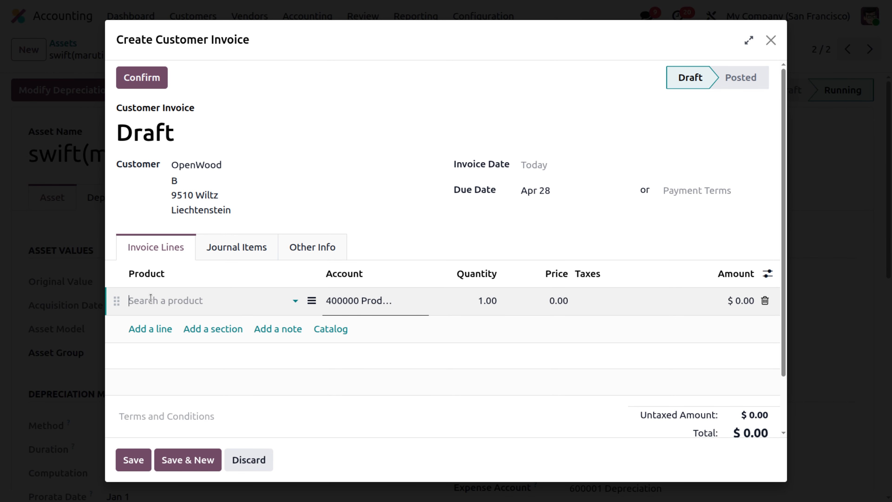
{"action": "type", "text": "sell fixe"}
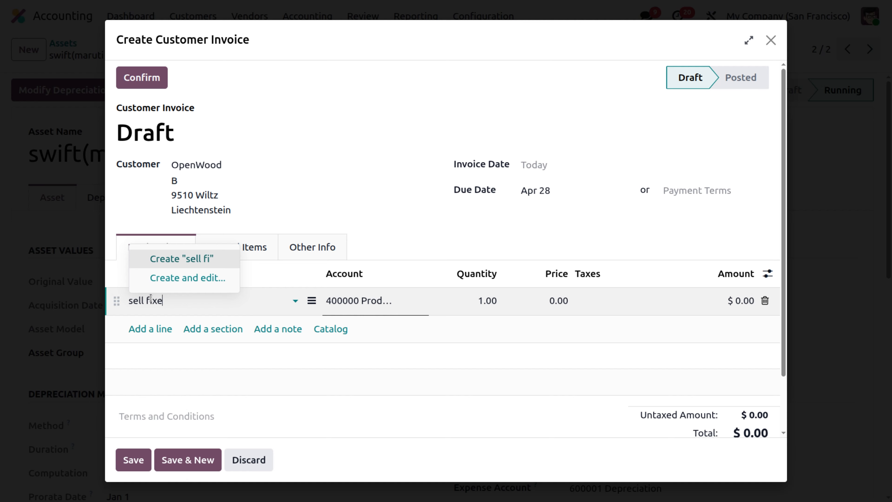
{"action": "type", "text": "d asset"}
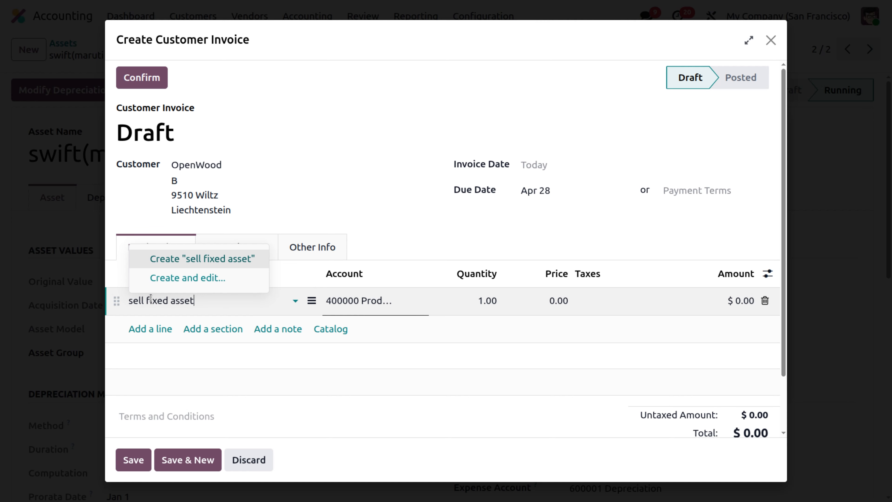
{"action": "type", "text": "(swift"}
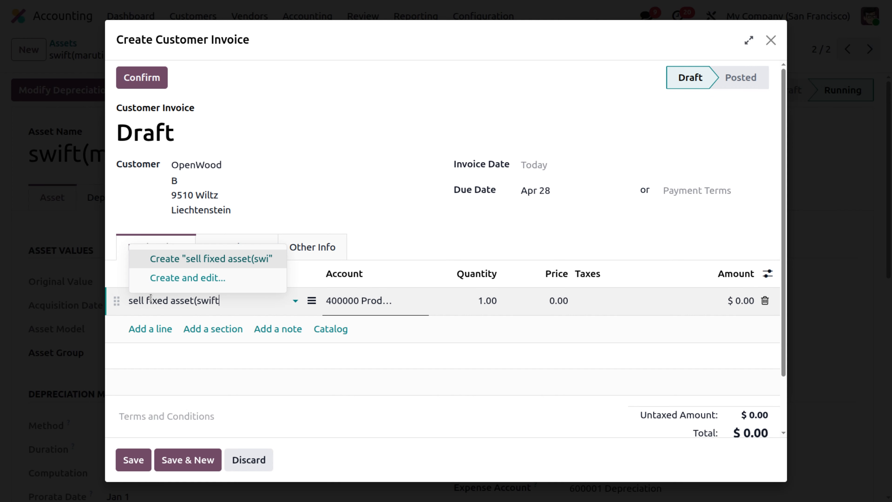
{"action": "type", "text": ")"}
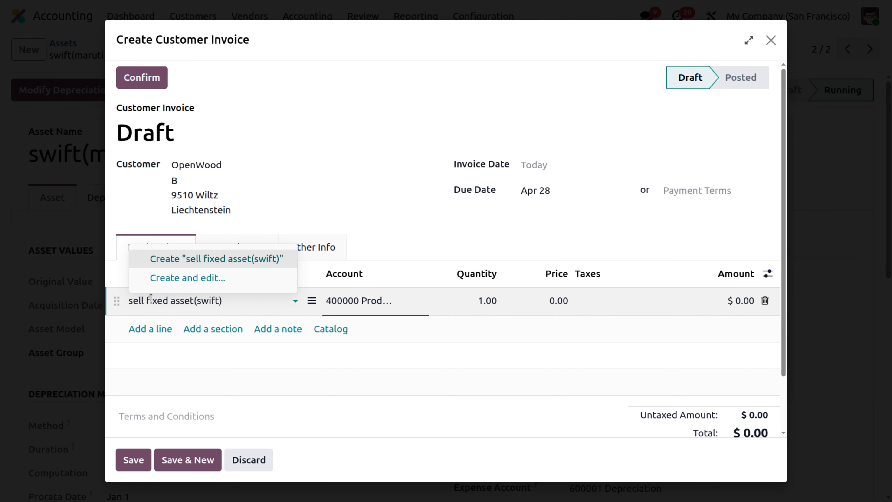
{"action": "left_click", "coordinate": [193, 266]}
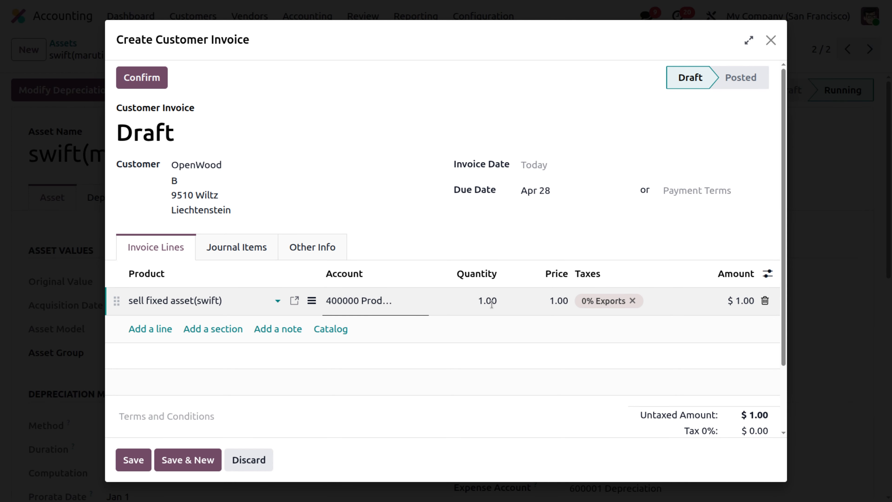
Set the price of the sell fixed asset(swift) line to 40000 and save the customer invoice.
{"action": "left_click", "coordinate": [552, 301]}
{"action": "key", "text": "BackSpace"}
{"action": "type", "text": "40000"}
{"action": "left_click", "coordinate": [560, 340]}
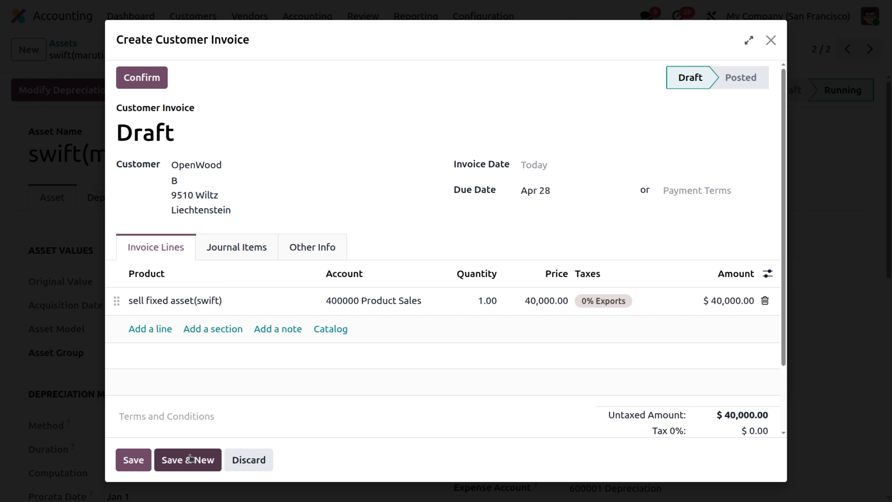
{"action": "left_click", "coordinate": [134, 460]}
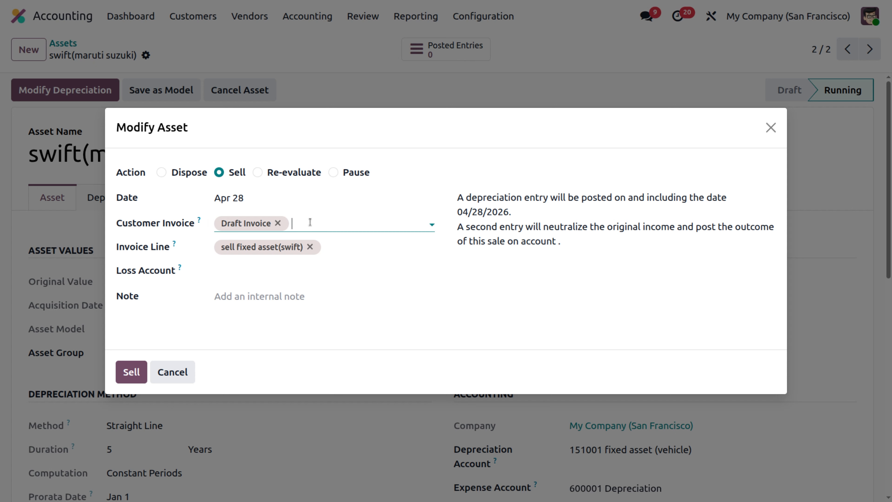
Sell the asset with 600000 Expenses as the loss account and post the draft sale entry.
{"action": "left_click", "coordinate": [251, 270]}
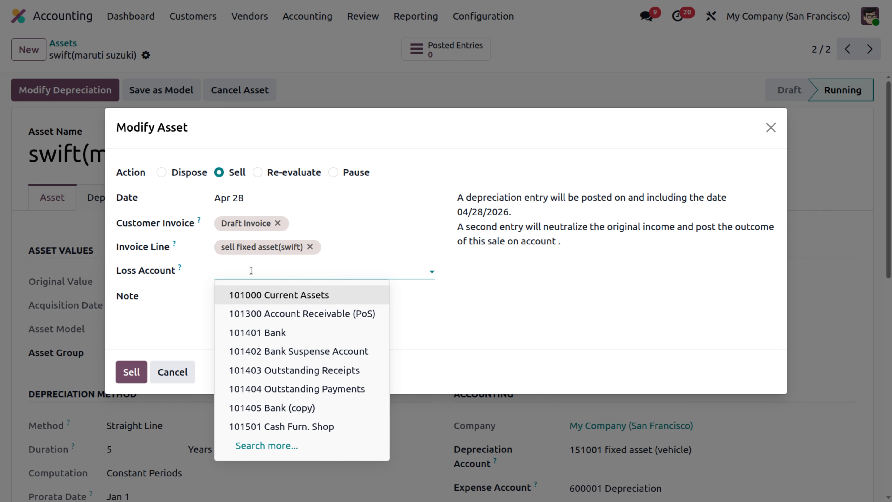
{"action": "mouse_move", "coordinate": [179, 272]}
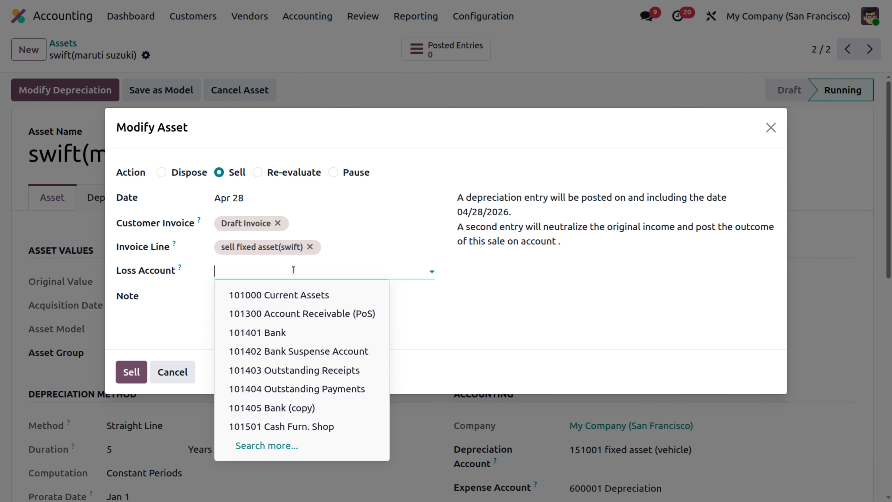
{"action": "type", "text": "ex"}
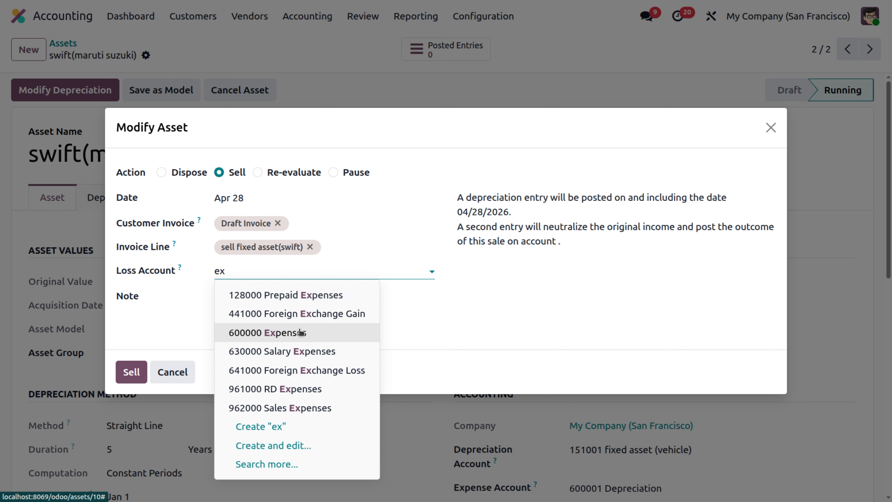
{"action": "left_click", "coordinate": [301, 333]}
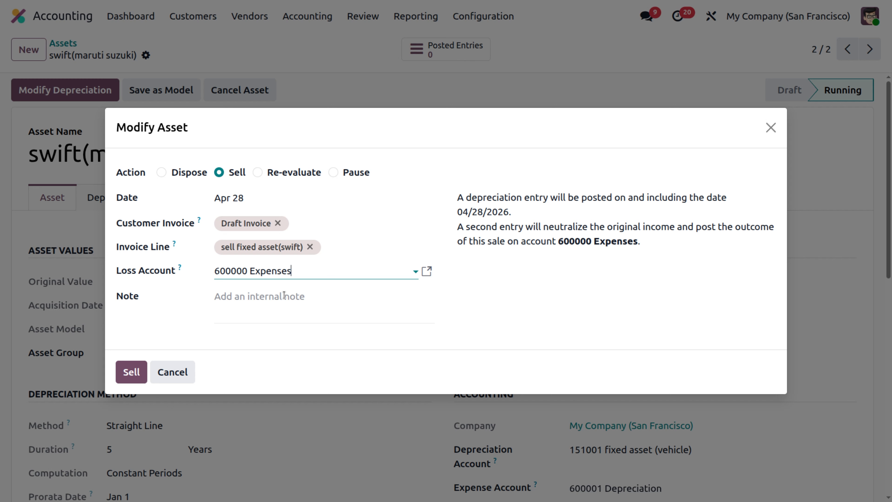
{"action": "left_click", "coordinate": [127, 380]}
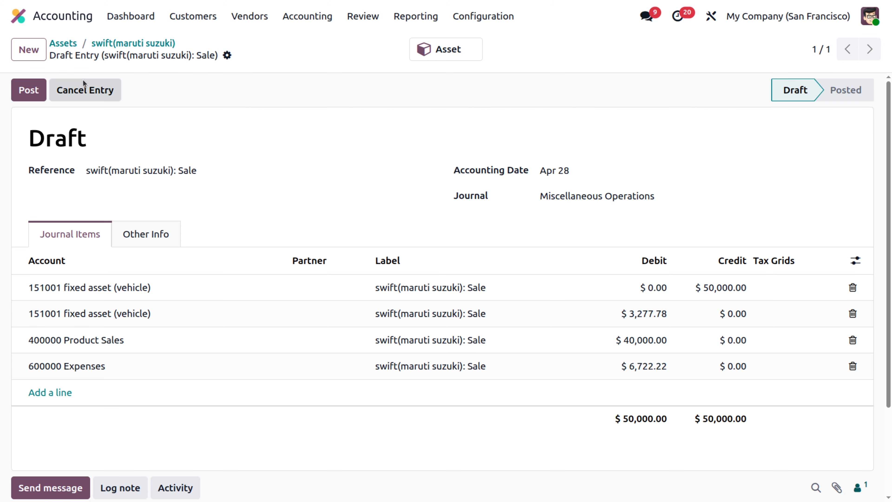
{"action": "left_click", "coordinate": [30, 91]}
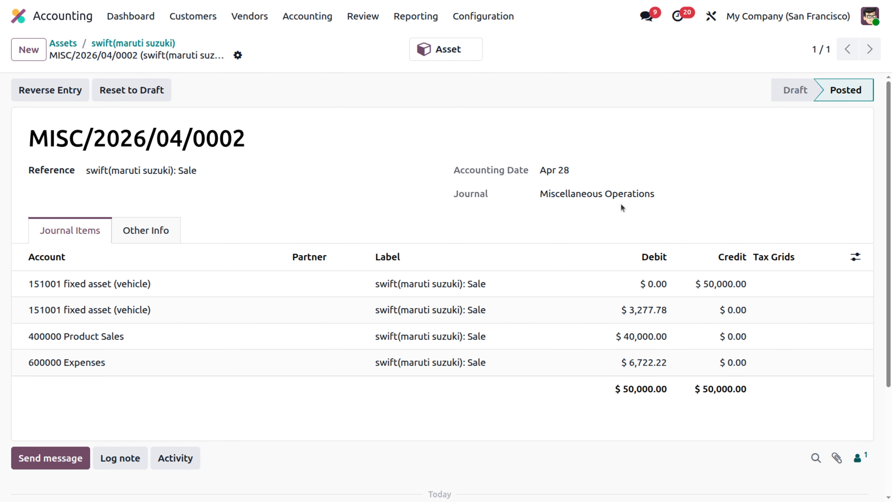
Return to the asset from the sale entry and review its details, Depreciation Board and posted journal entries.
{"action": "left_click", "coordinate": [429, 48]}
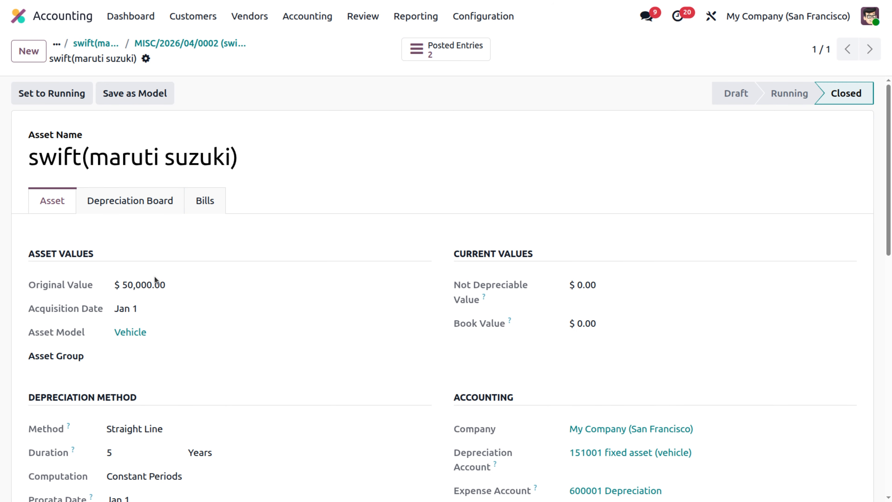
{"action": "scroll", "coordinate": [172, 334], "scroll_direction": "down", "scroll_amount": 5}
{"action": "scroll", "coordinate": [172, 334], "scroll_direction": "up", "scroll_amount": 5}
{"action": "left_click", "coordinate": [146, 203]}
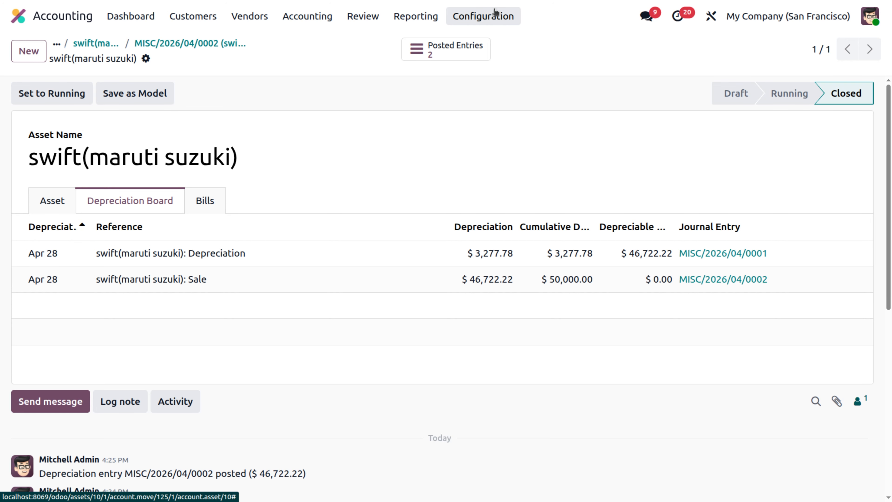
{"action": "left_click", "coordinate": [434, 52]}
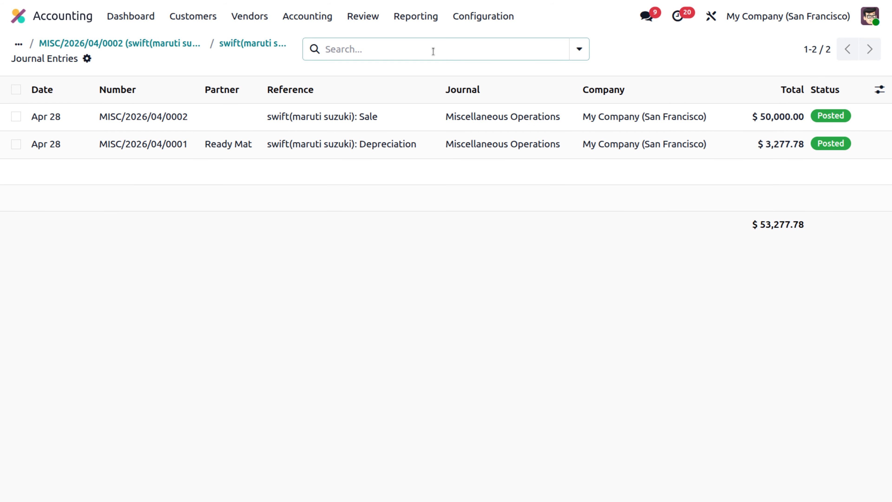